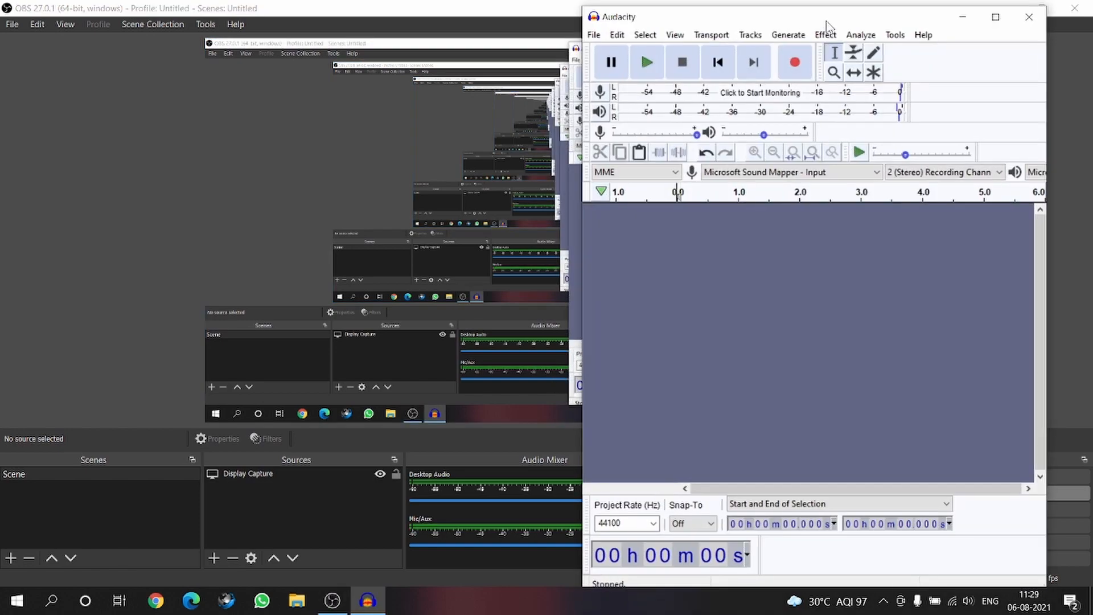
drag(830, 13, 774, 16)
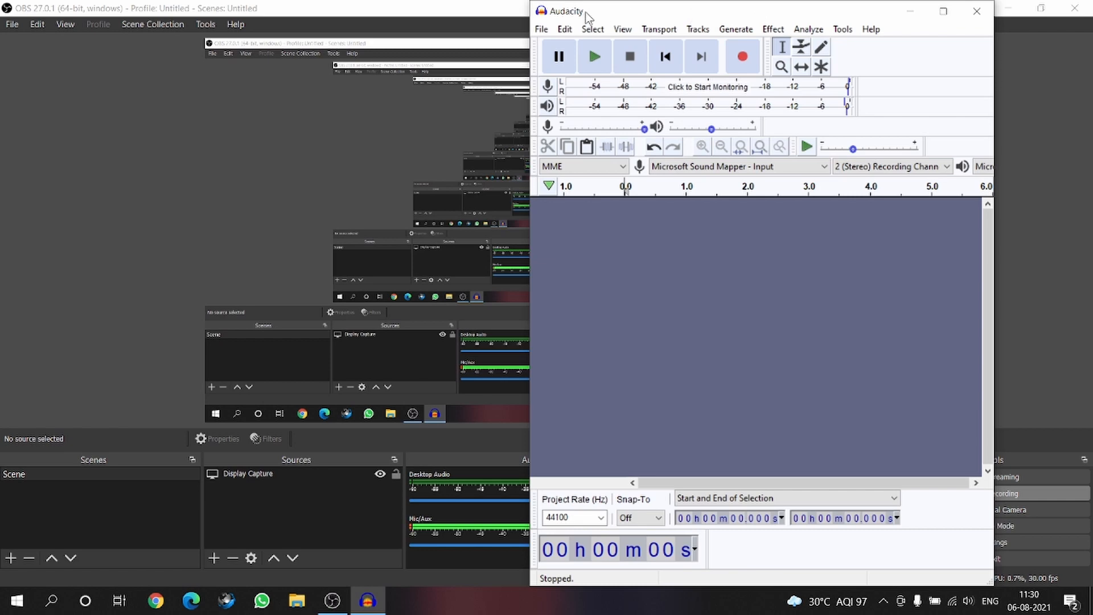
click(542, 29)
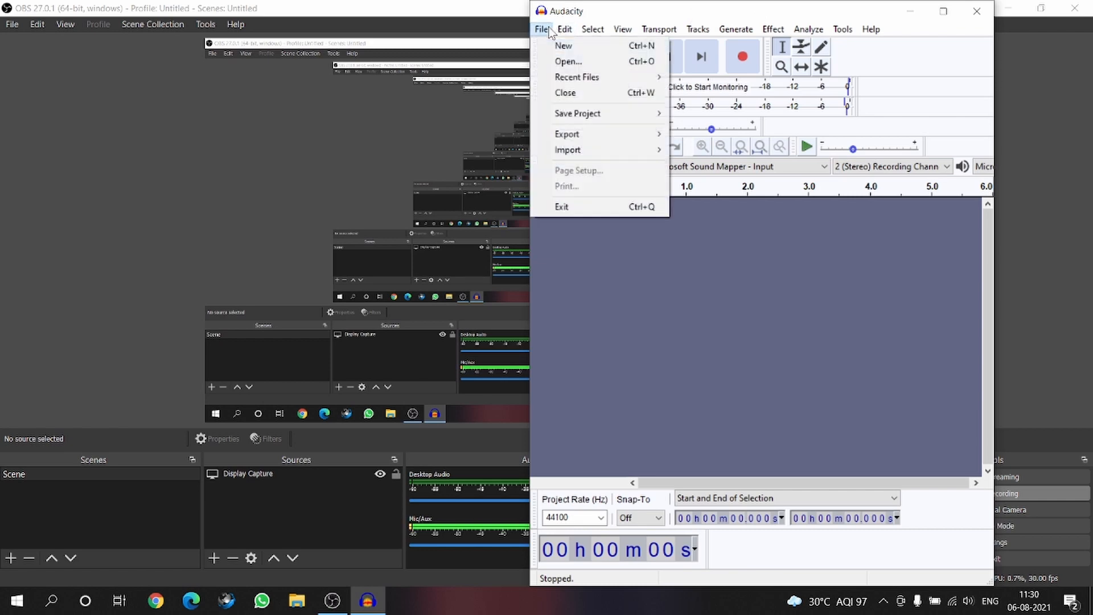
mouse_move(564, 29)
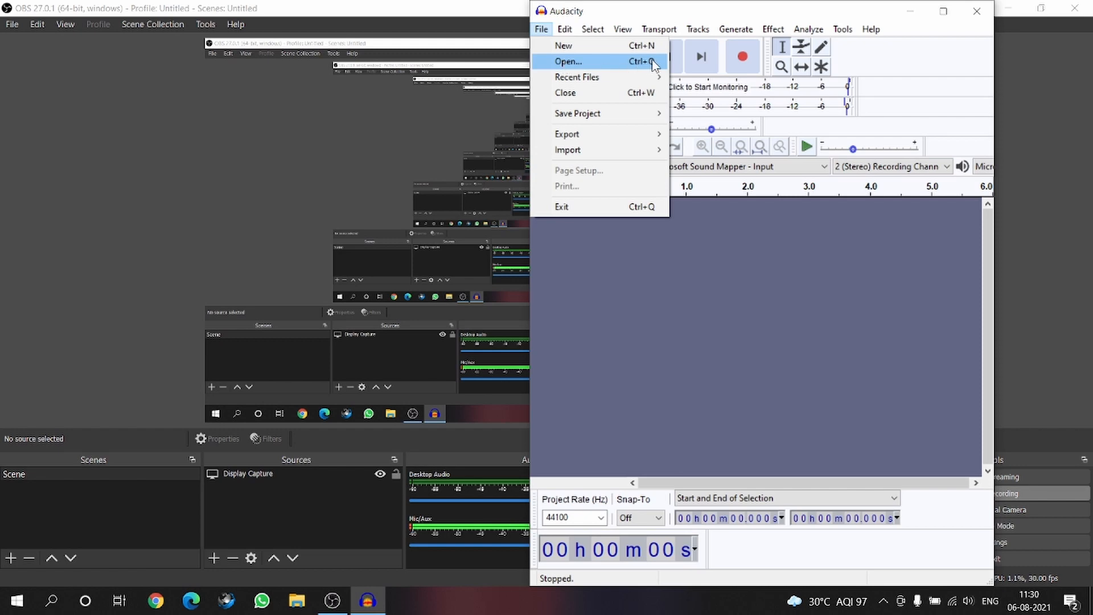
click(759, 320)
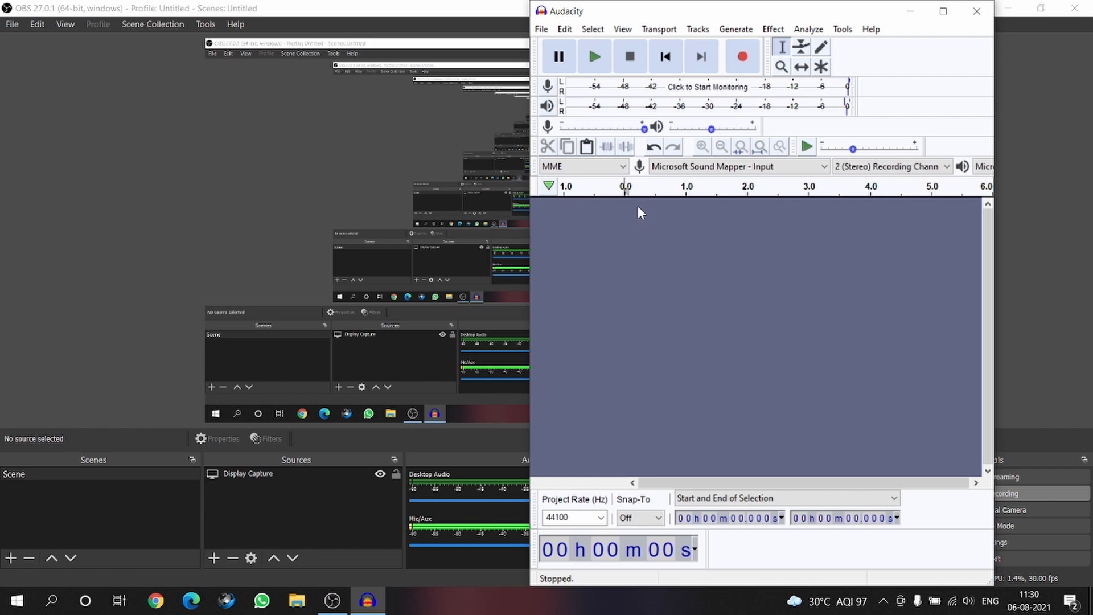
- Record a stereo voice clip of about 9 seconds and play it back
click(743, 64)
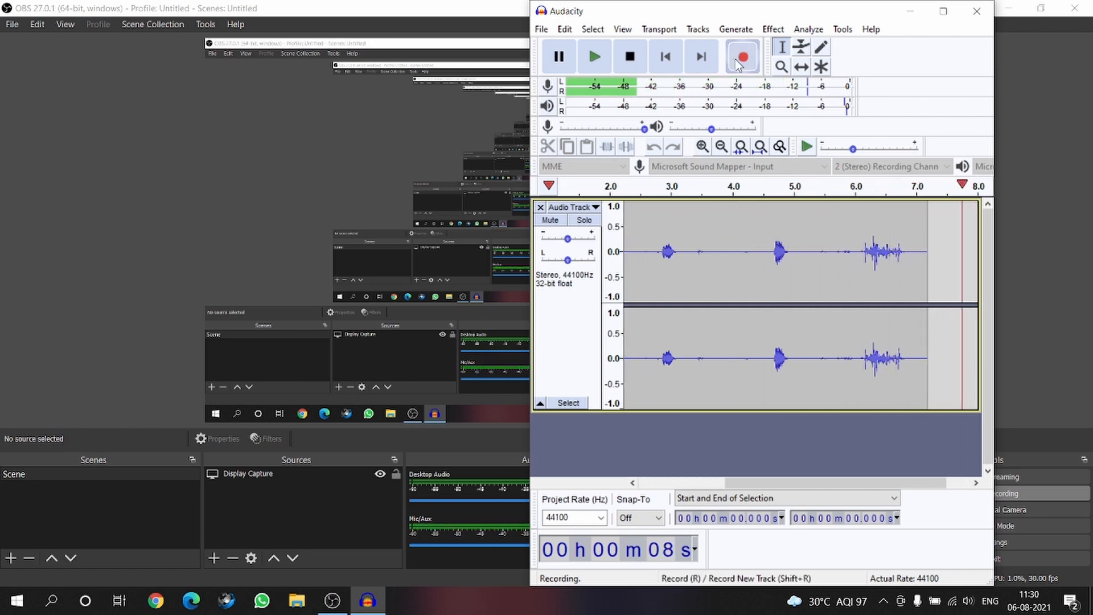
click(629, 56)
scroll(754, 263, left, 7)
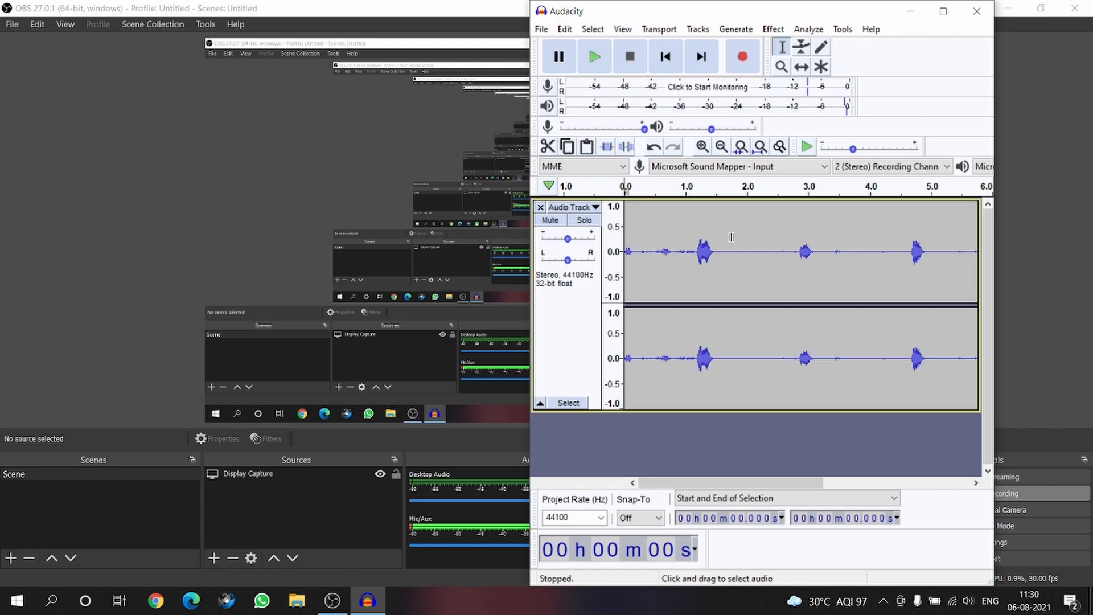
click(595, 57)
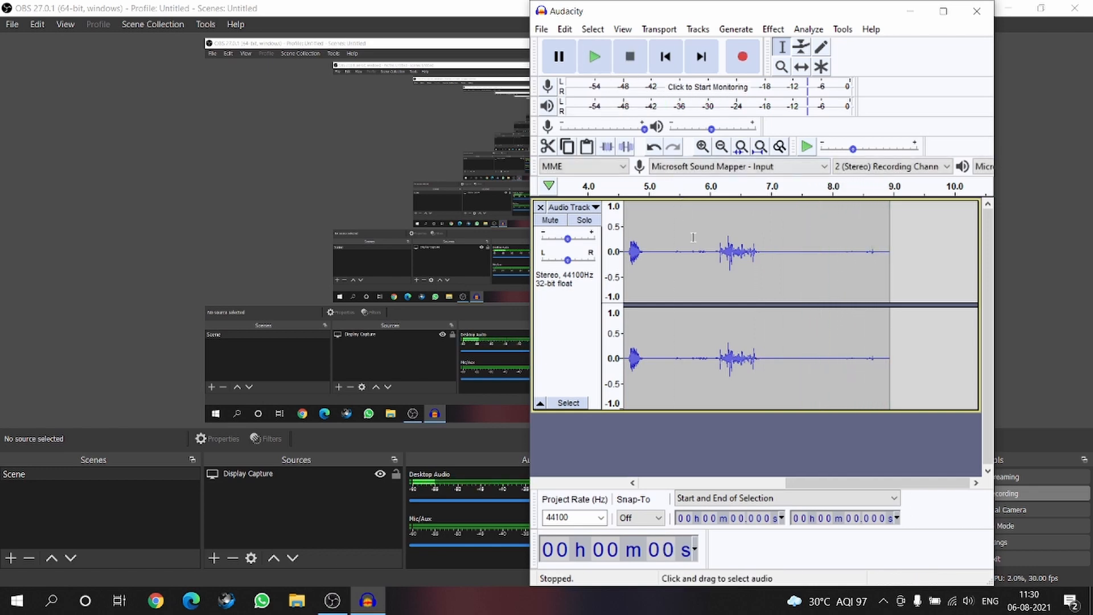
scroll(690, 244, left, 10)
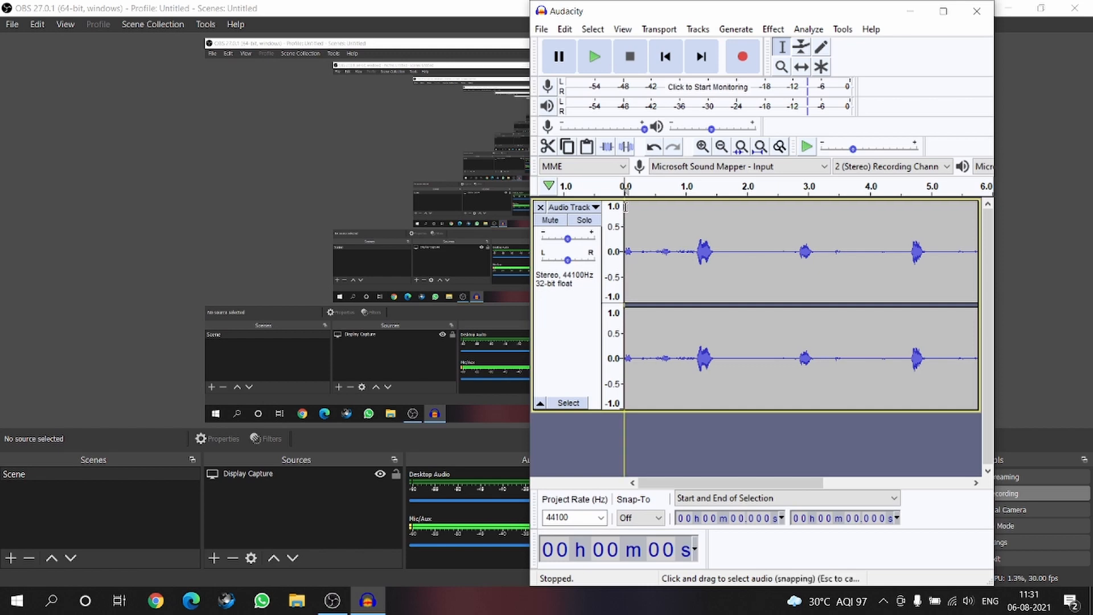
- Capture a noise profile from the noise-only stretch at the start of the track, from 0 to about 1.18 seconds
drag(625, 206, 696, 206)
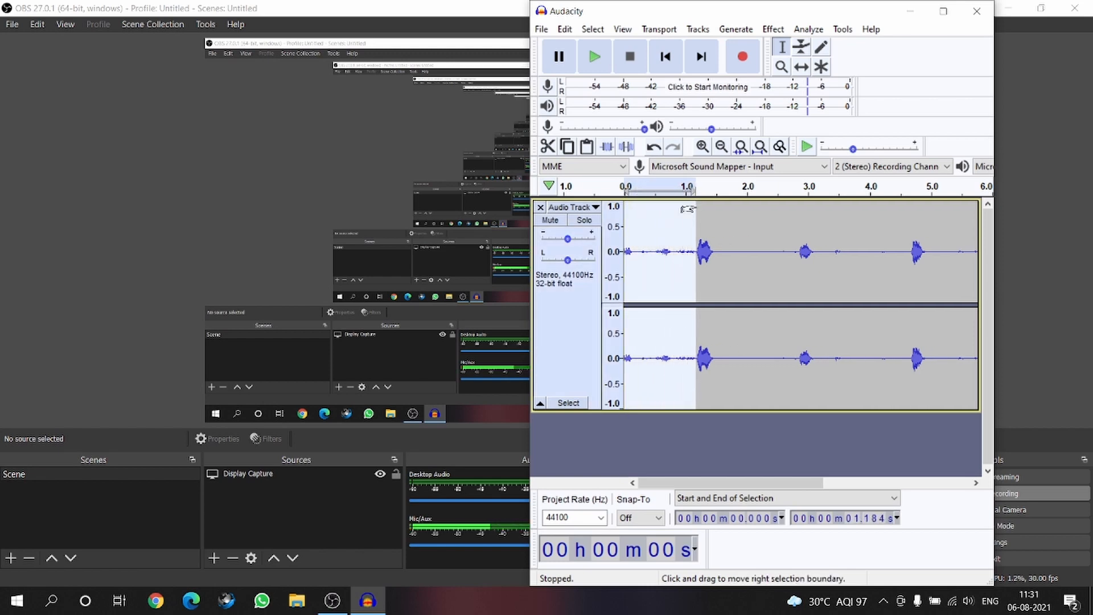
click(773, 29)
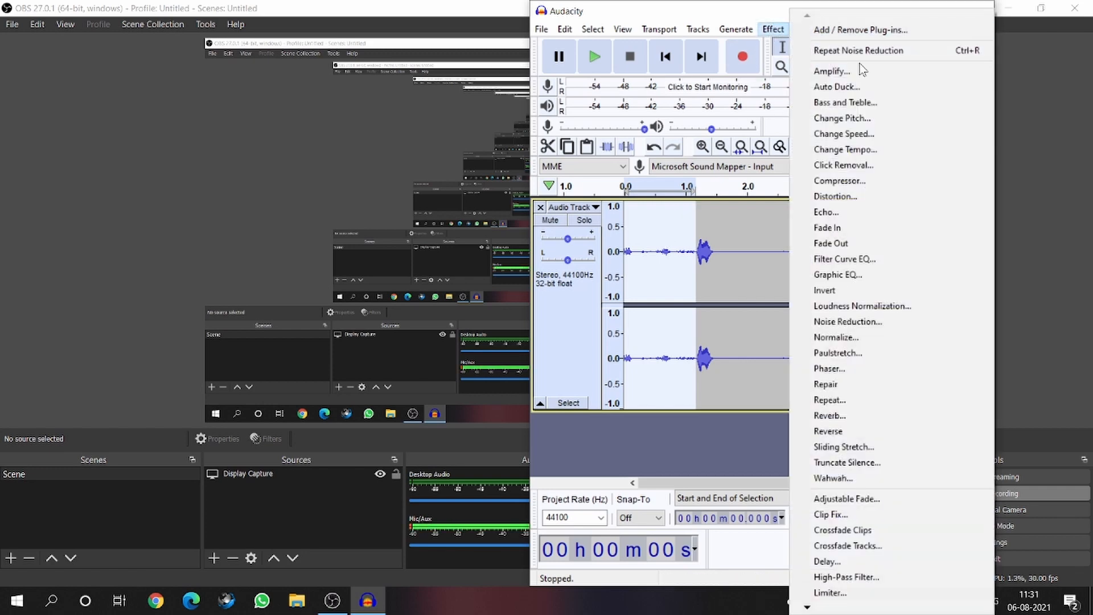
click(880, 322)
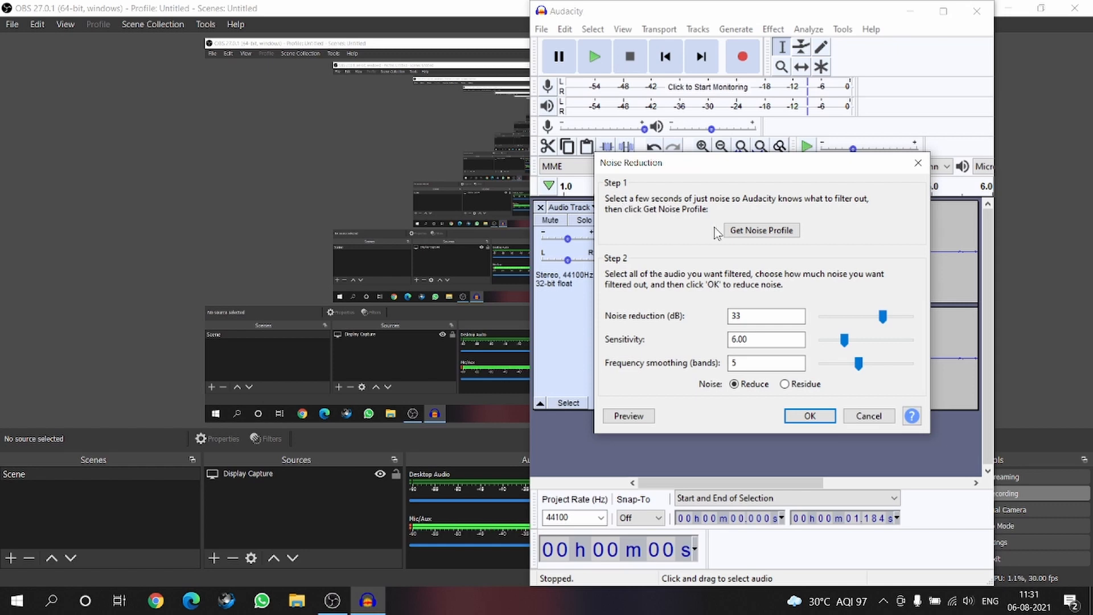
drag(745, 157, 764, 187)
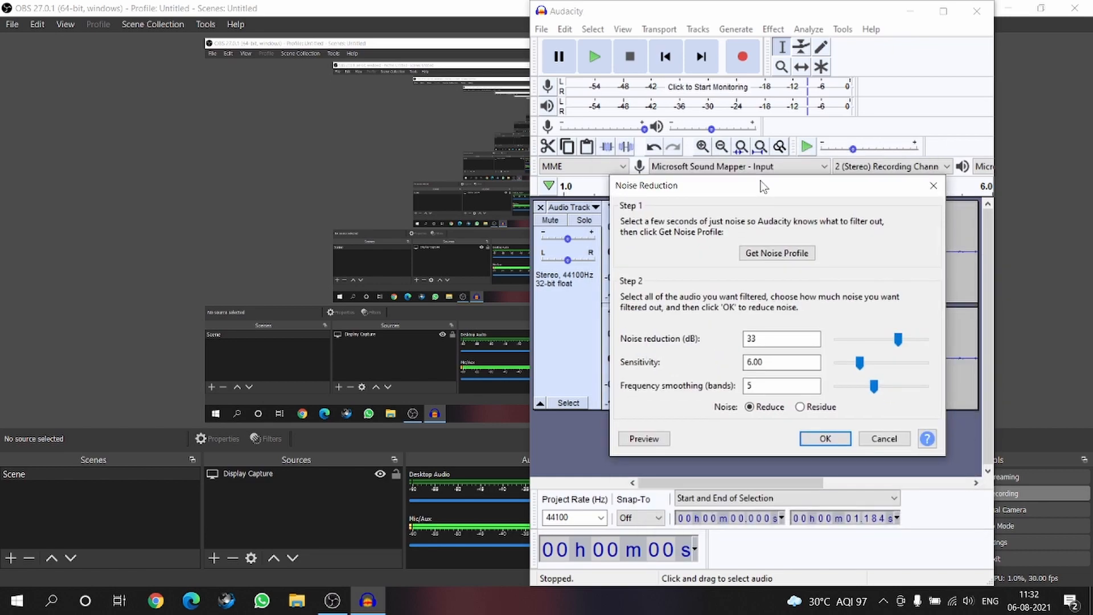
click(781, 256)
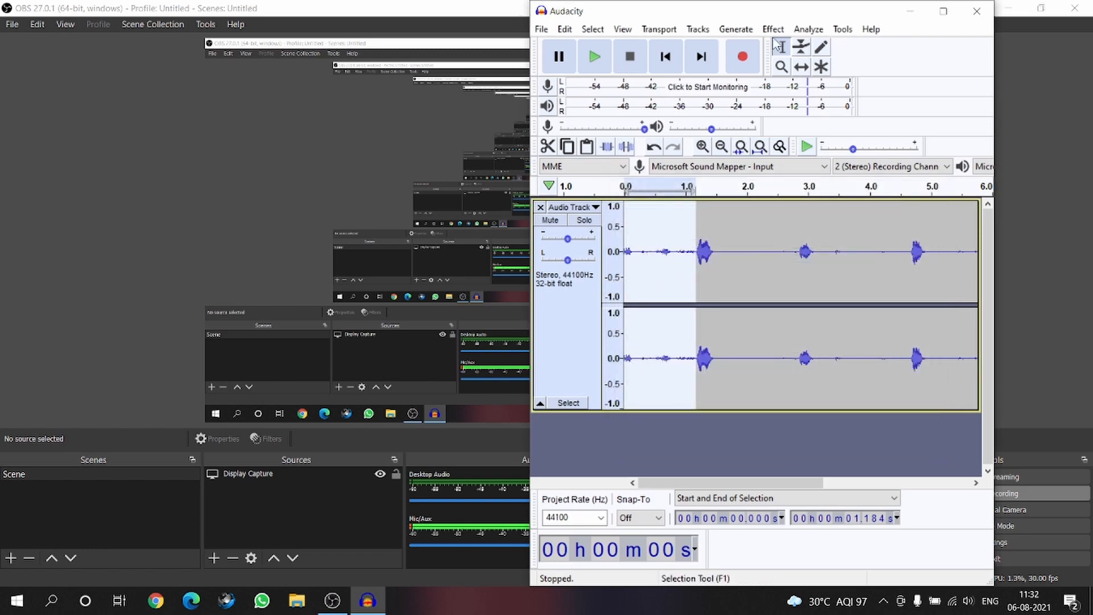
- Start Noise Reduction on the entire track and set the noise reduction amount to 15 dB
click(747, 226)
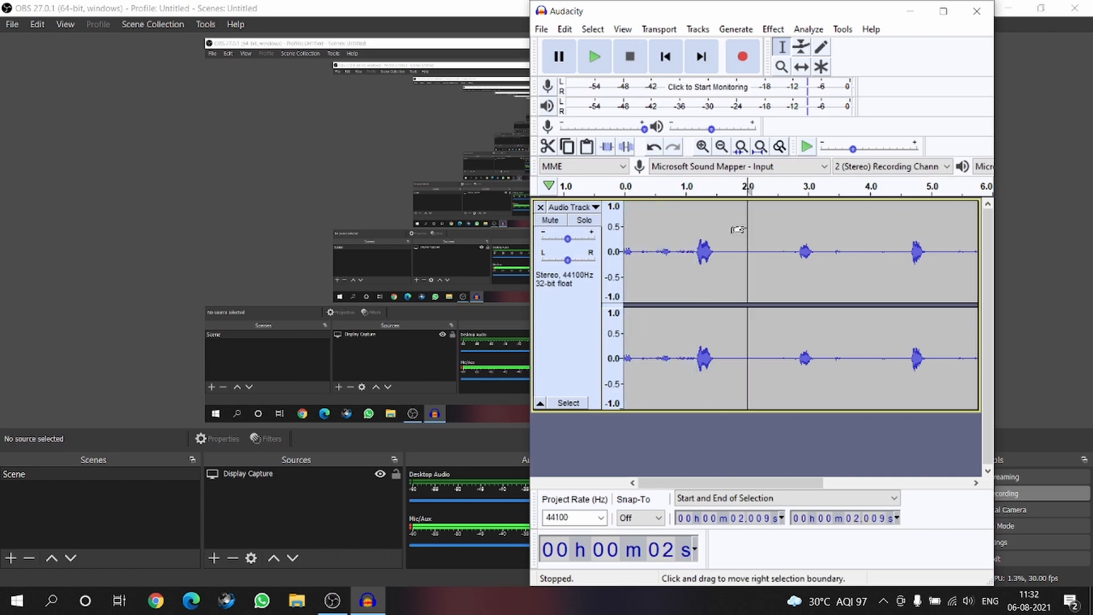
key(ctrl)
key(ctrl+a)
scroll(746, 226, right, 2)
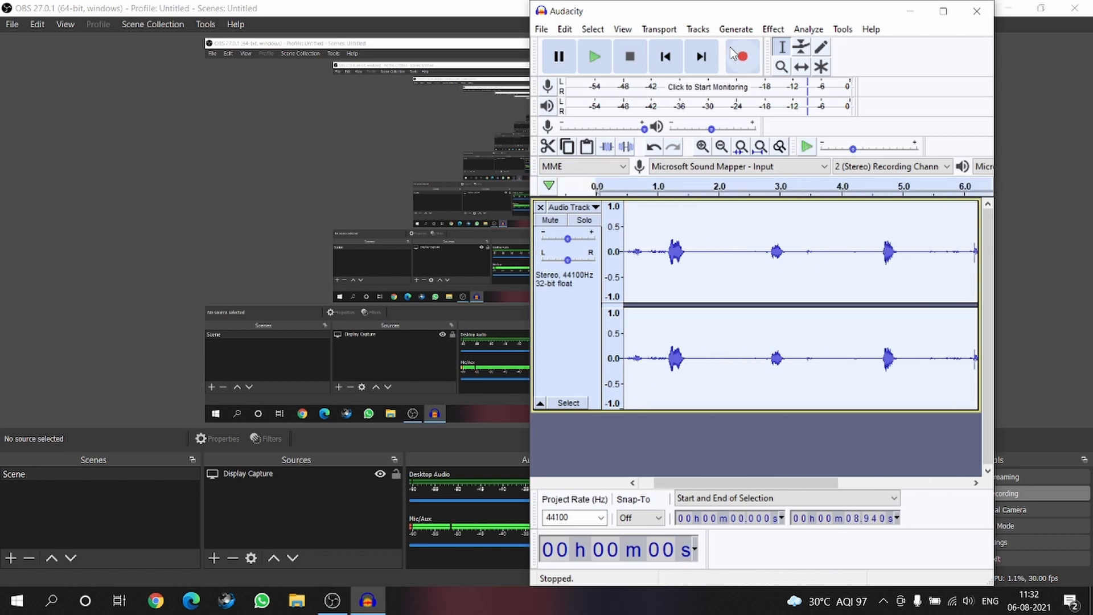
click(774, 31)
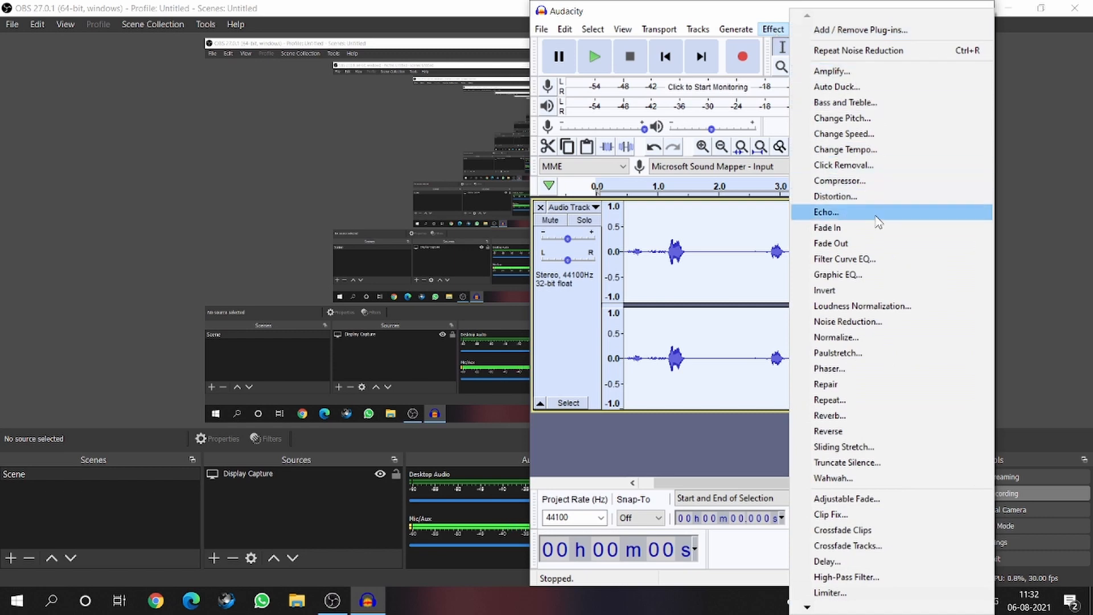
click(893, 326)
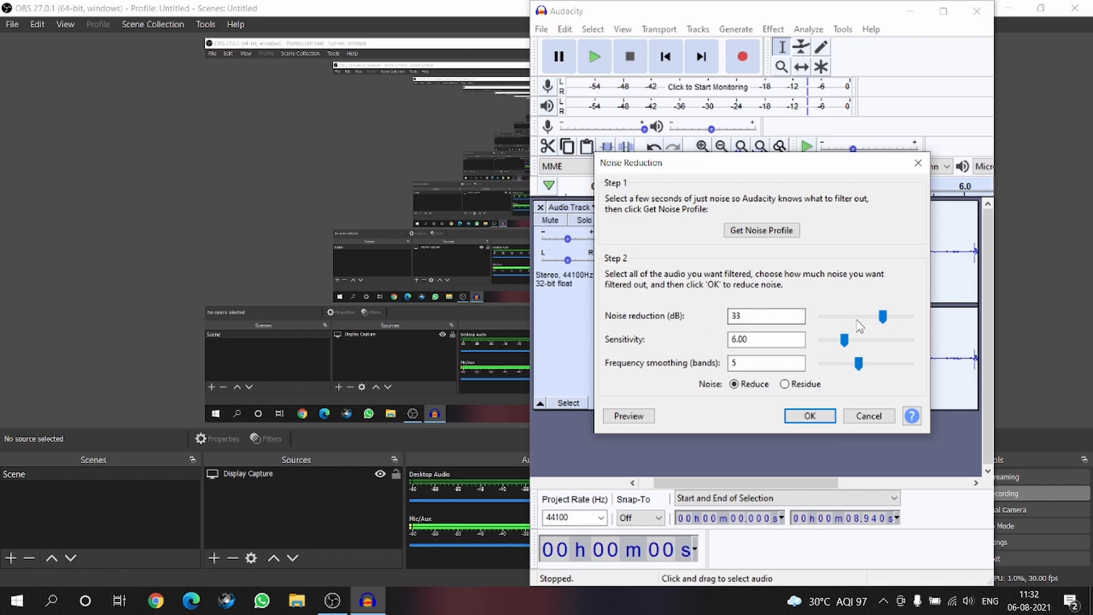
mouse_move(881, 317)
mouse_down()
mouse_move(836, 320)
mouse_move(872, 325)
mouse_up()
drag(848, 324, 846, 325)
drag(845, 333, 850, 333)
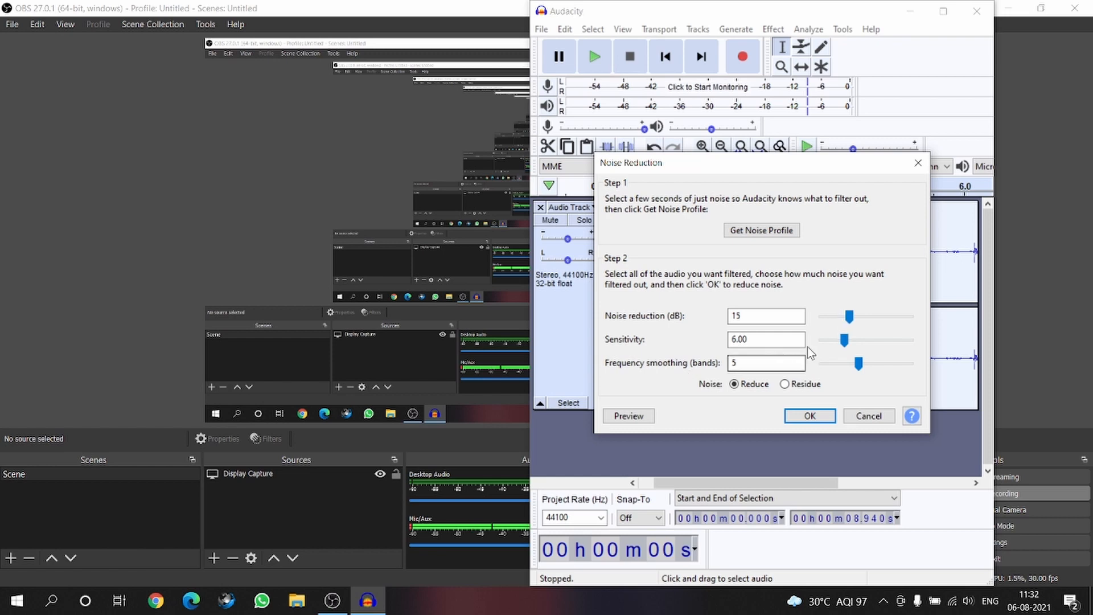
- Set the frequency smoothing to 3 bands, then preview and apply the noise reduction
click(848, 365)
click(845, 364)
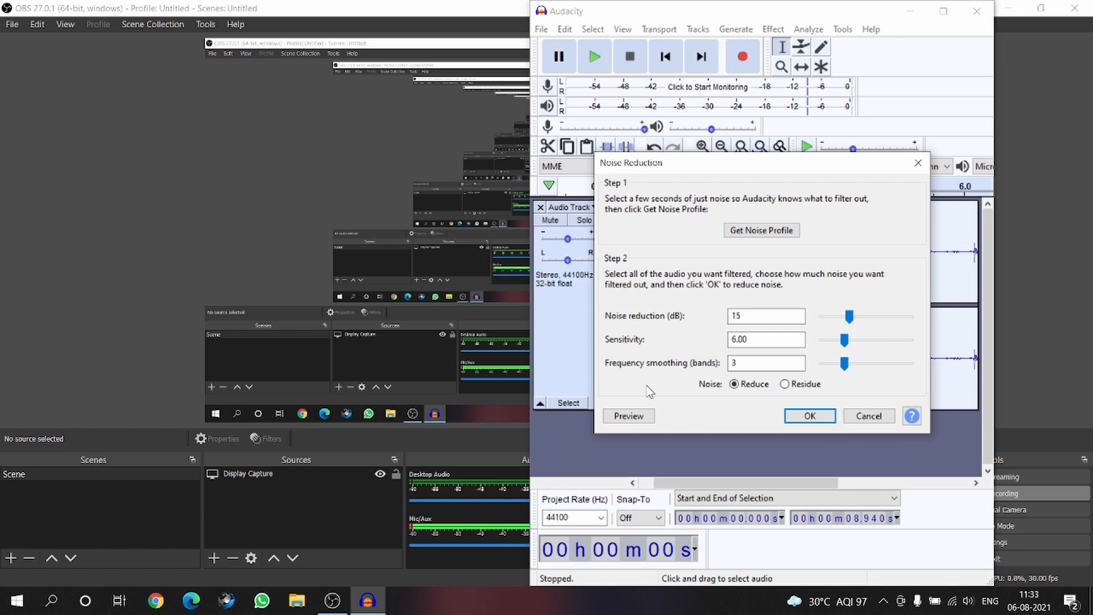
click(635, 421)
click(809, 416)
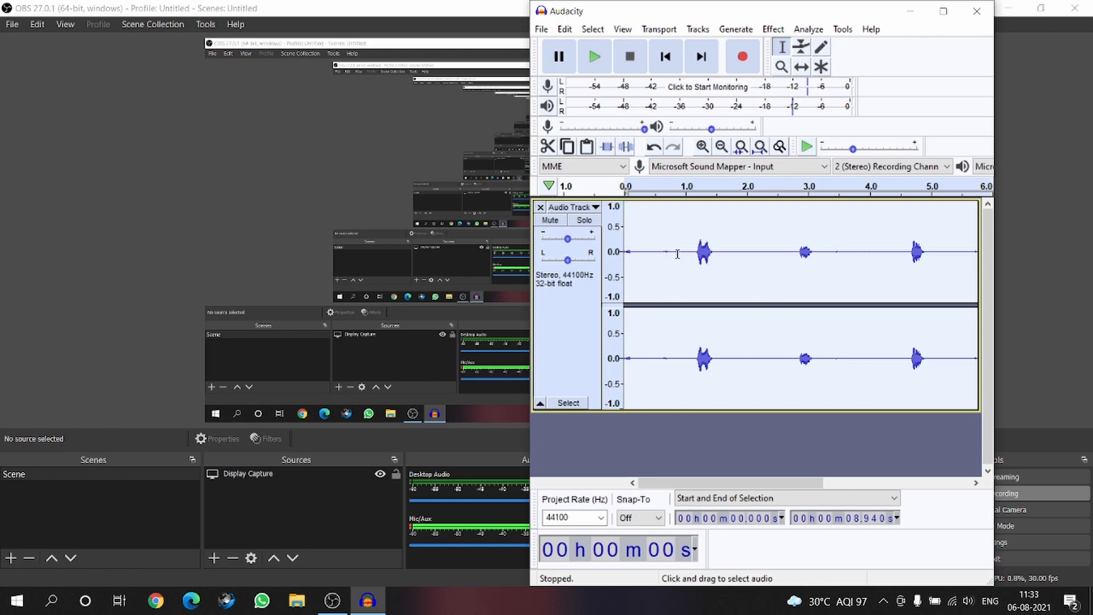
- Play back the filtered track and apply Noise Reduction again with the amount set to 25 dB
click(594, 54)
click(784, 35)
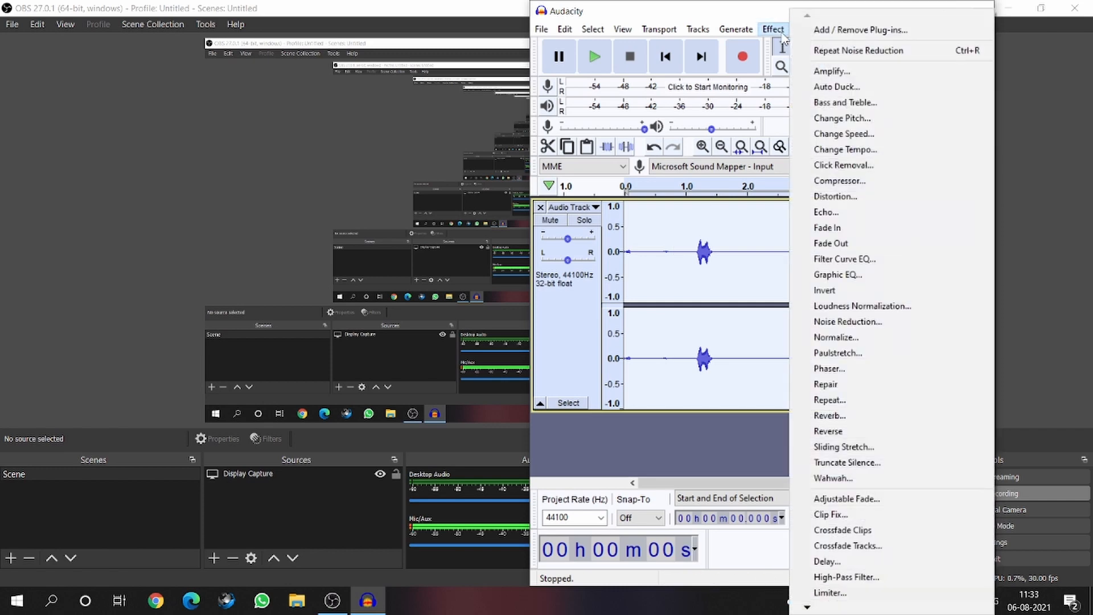
click(848, 323)
drag(850, 315, 869, 320)
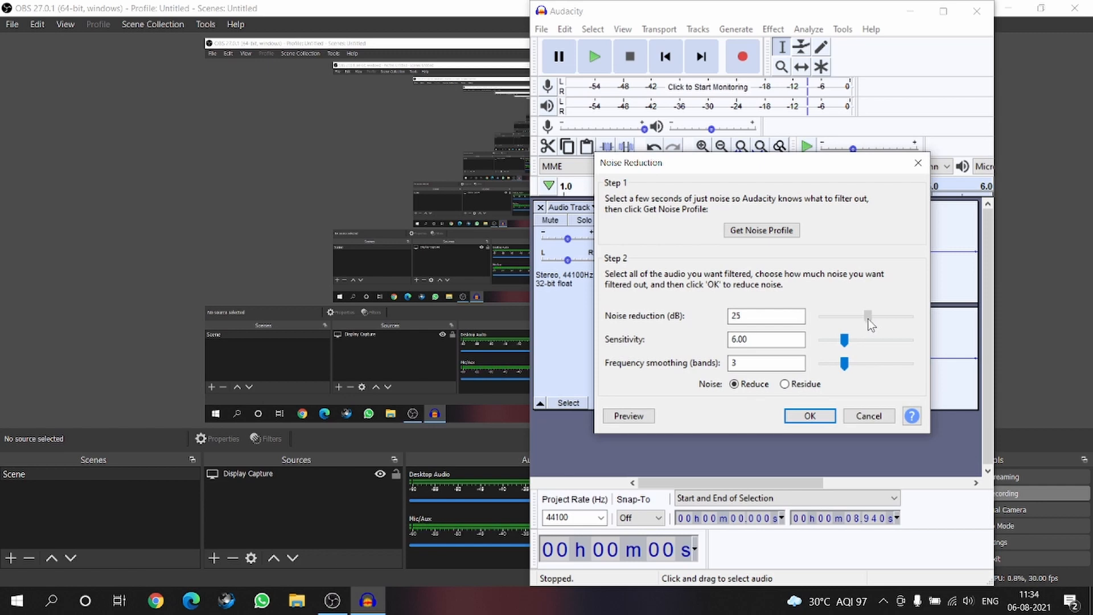
click(810, 416)
- Check the waveform through to its end and play back the twice-filtered track
scroll(864, 340, right, 8)
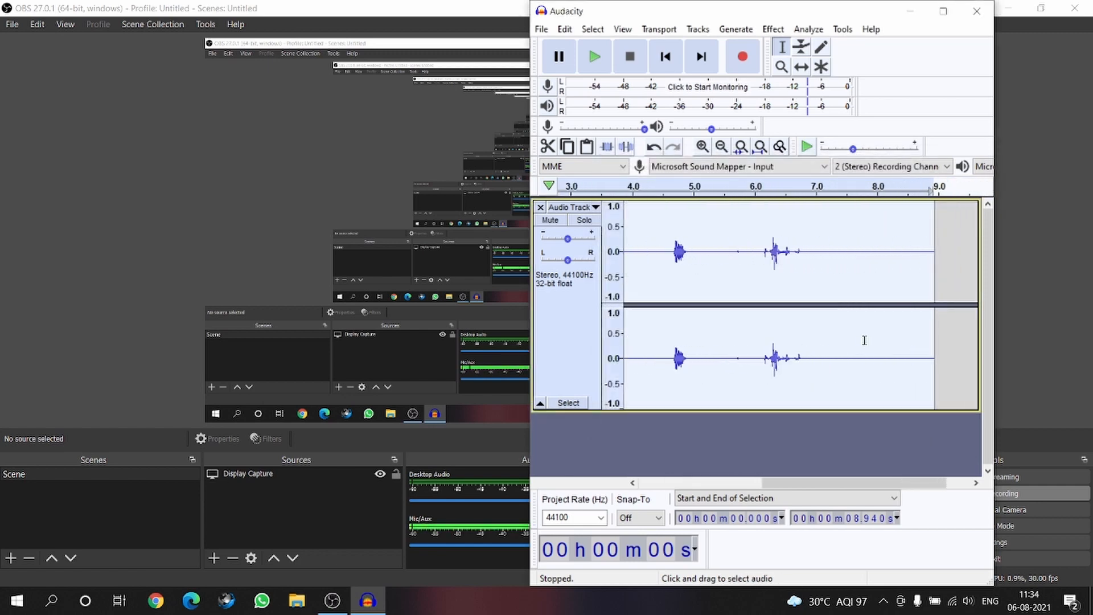
scroll(864, 340, left, 8)
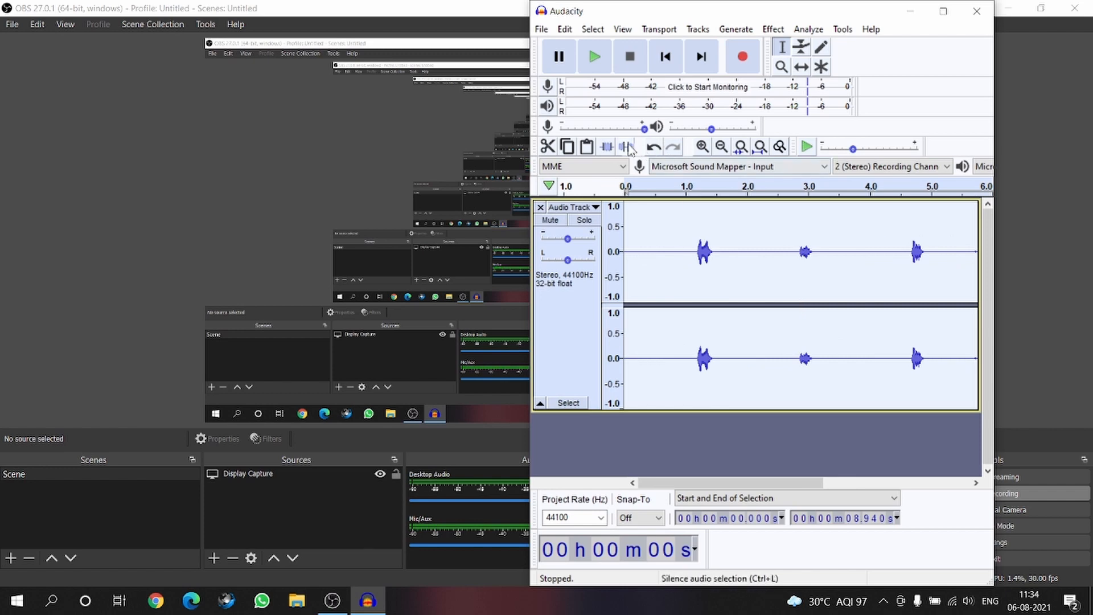
click(594, 56)
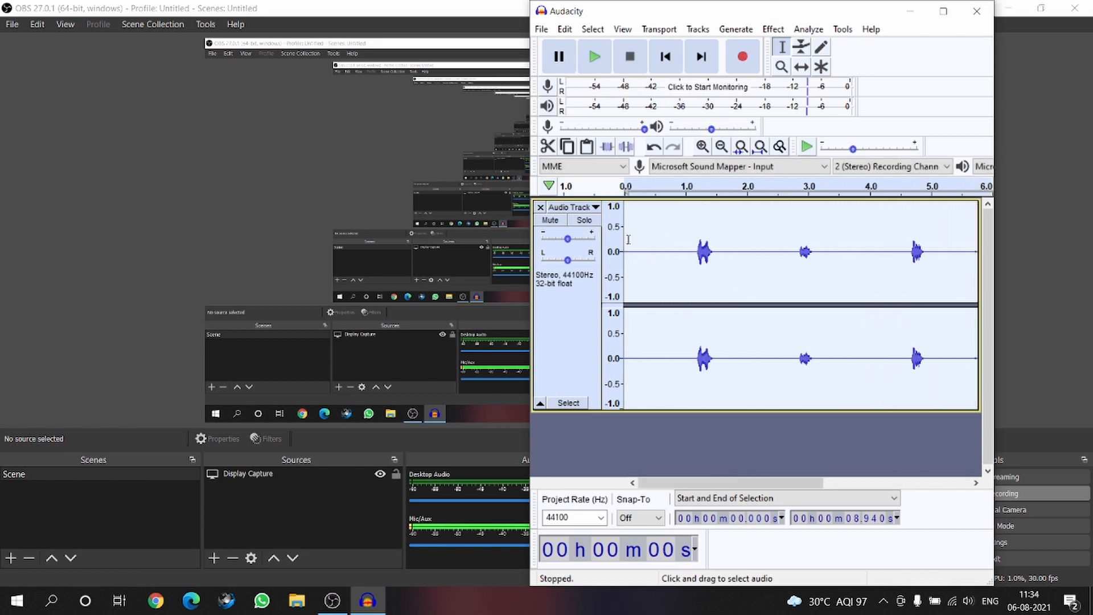
- Examine the filtered waveform by highlighting its opening stretch and the speech burst from about 5.68 to 7.07 seconds
drag(630, 240, 674, 244)
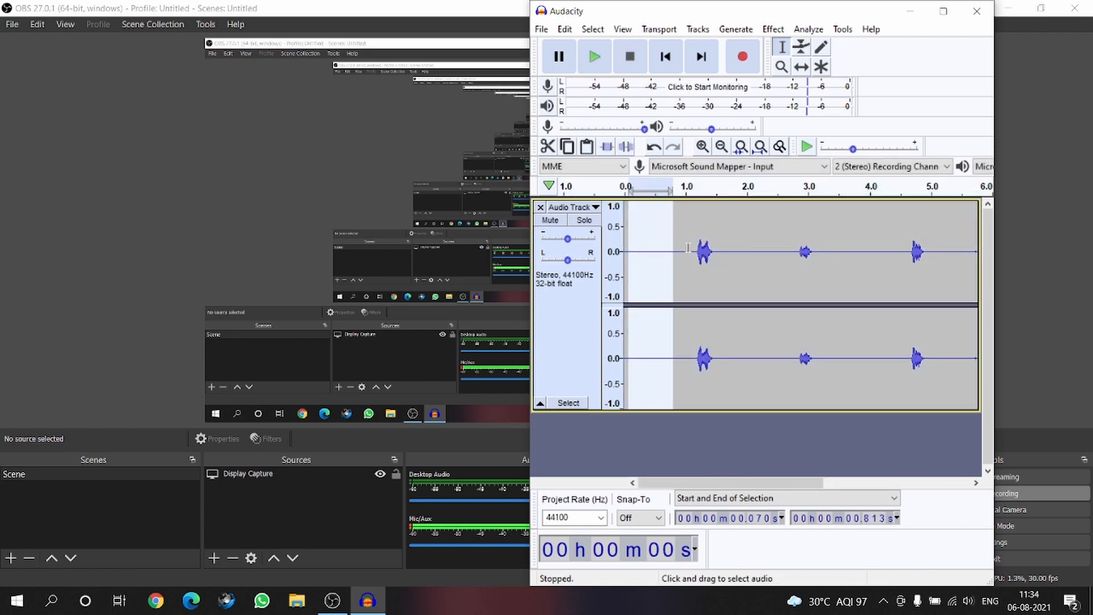
click(891, 248)
scroll(890, 249, right, 2)
scroll(885, 246, right, 2)
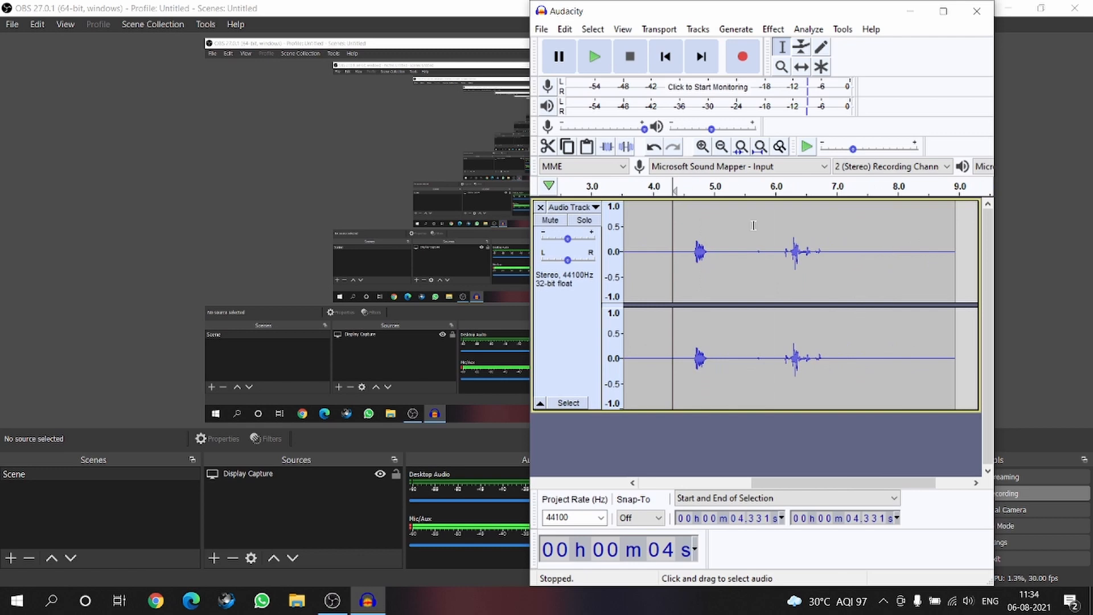
drag(754, 228, 841, 246)
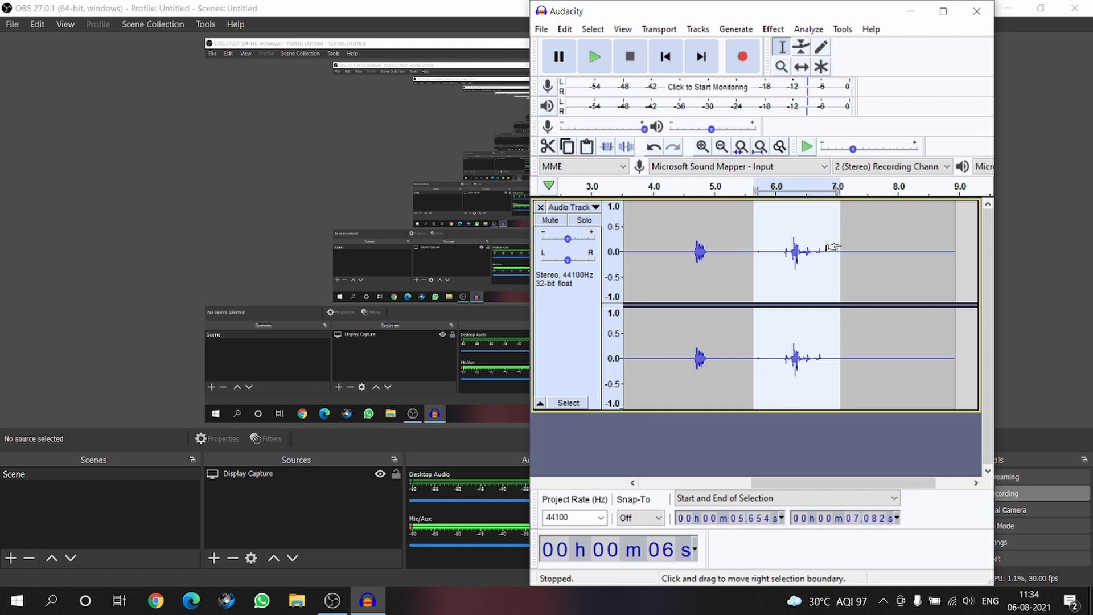
click(792, 245)
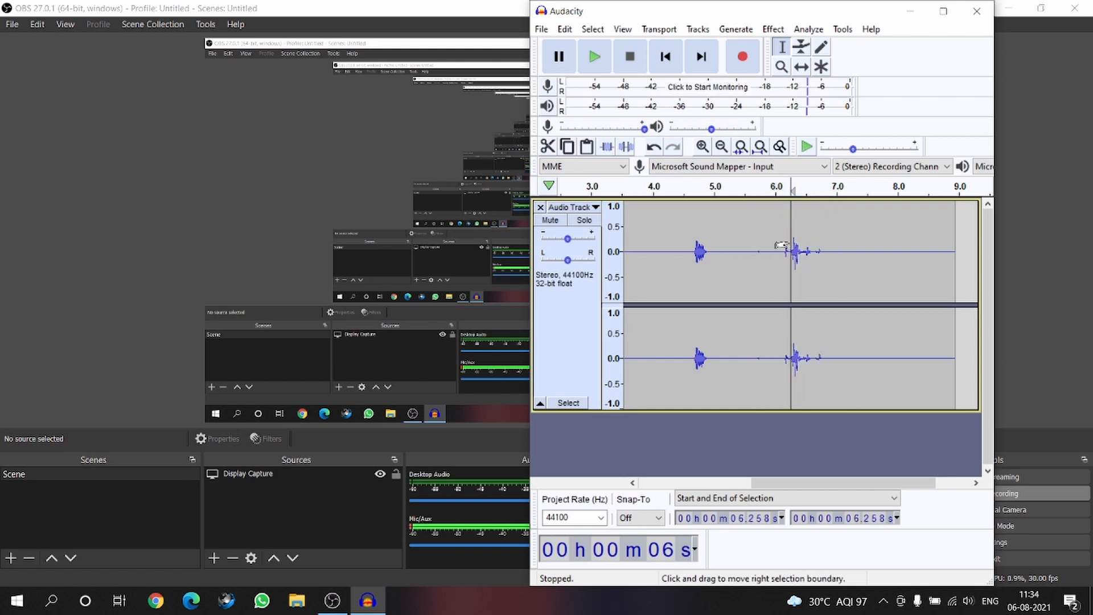
drag(763, 235, 866, 236)
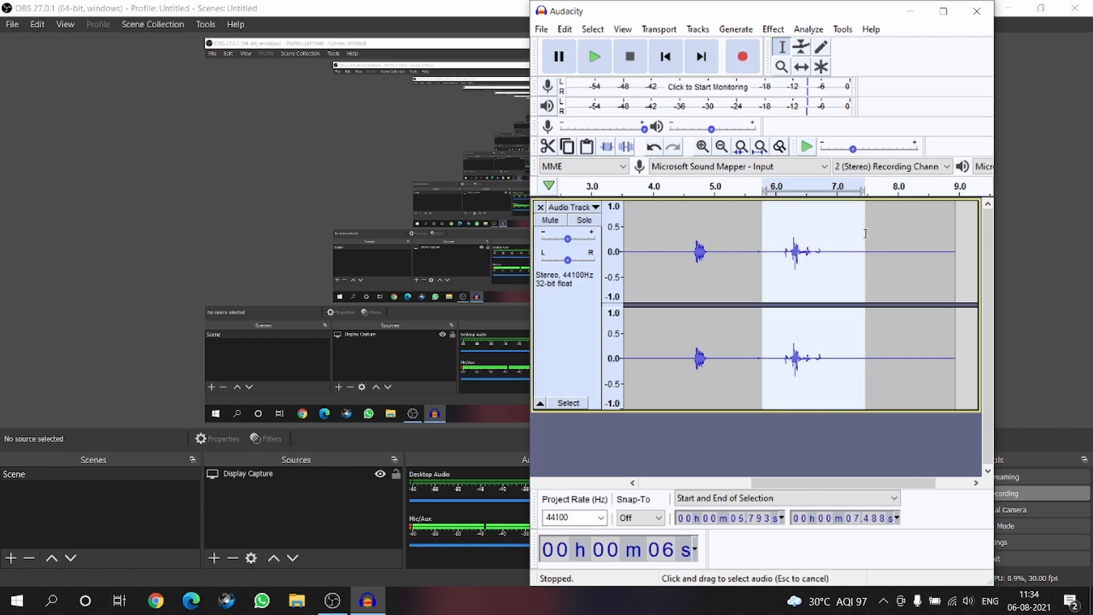
click(808, 249)
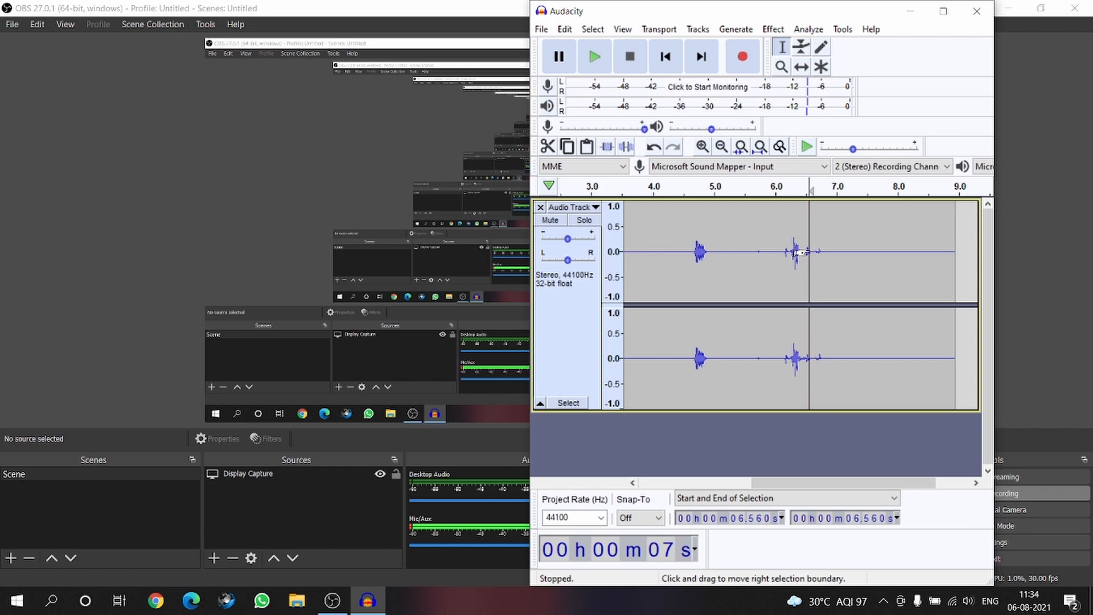
drag(755, 253, 841, 254)
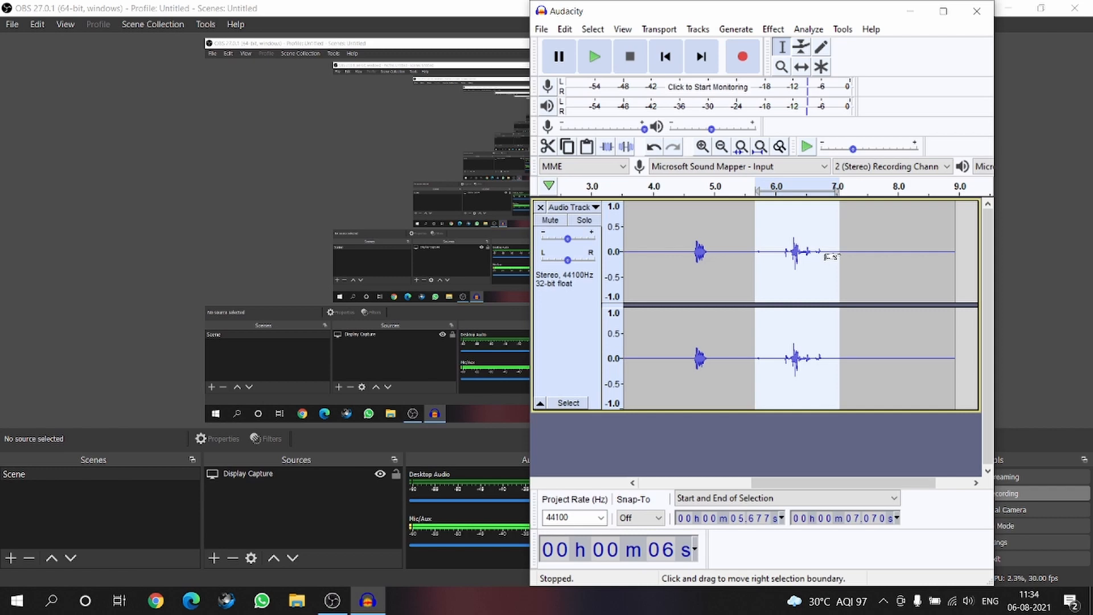
scroll(831, 257, left, 5)
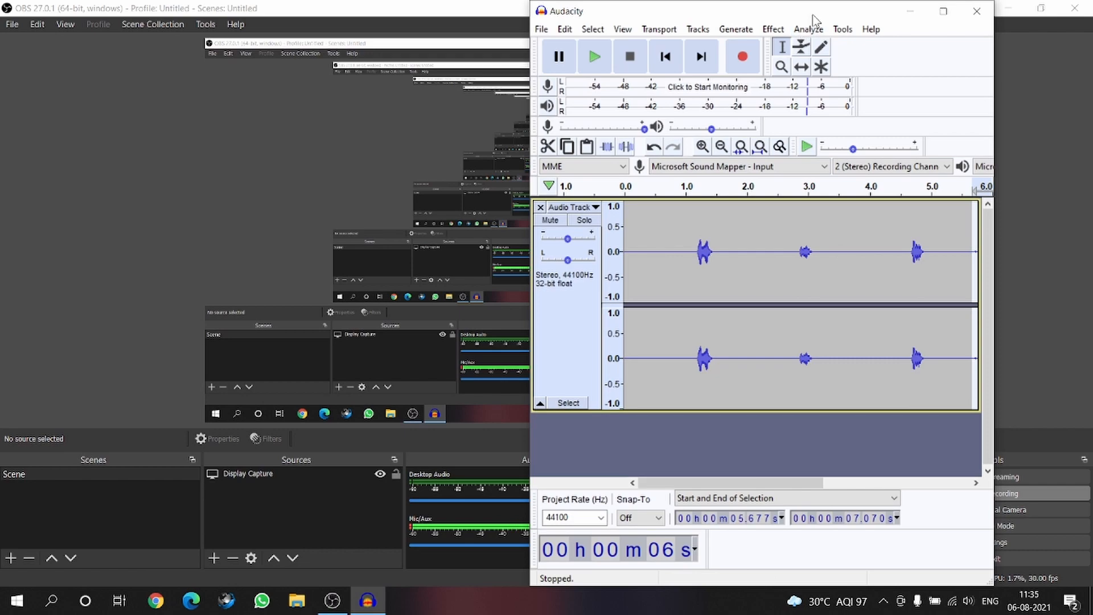
drag(813, 19, 738, 19)
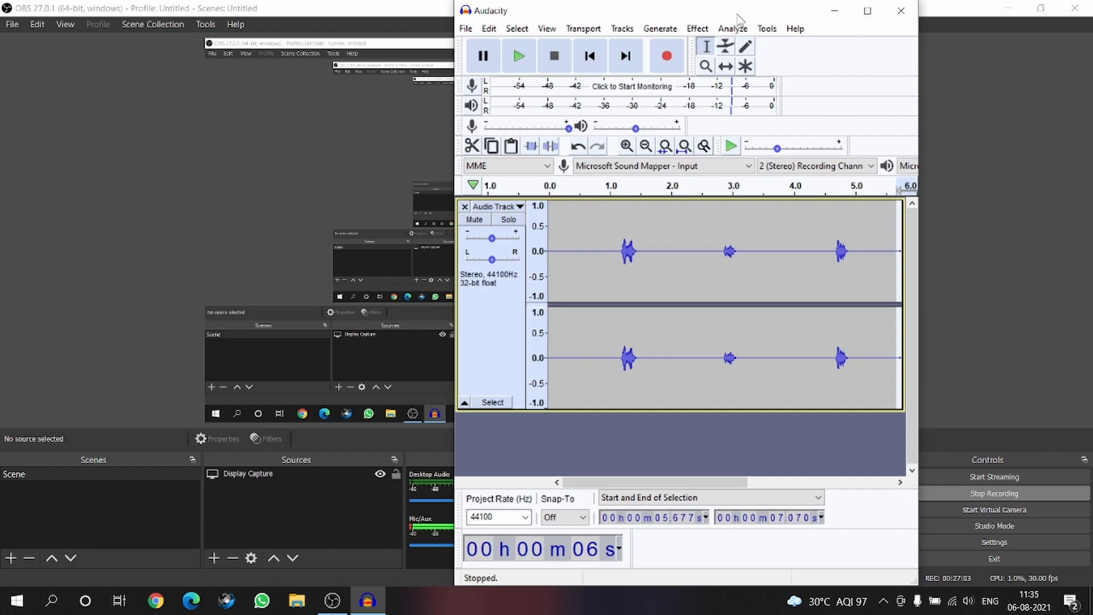